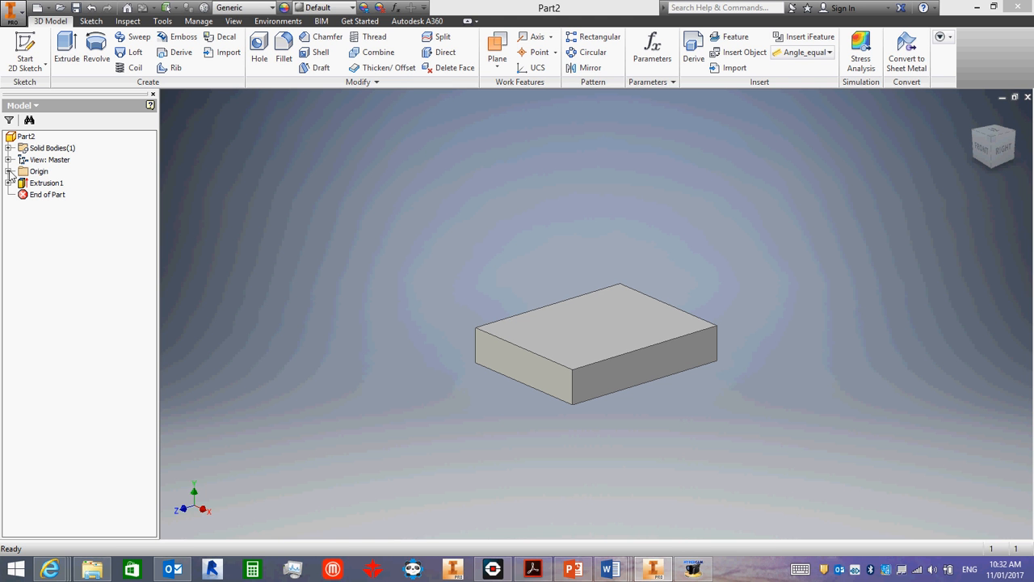
Step: Show the part's origin planes and axes, highlight the XZ plane on the block, and clear the selection
left_click(8, 171)
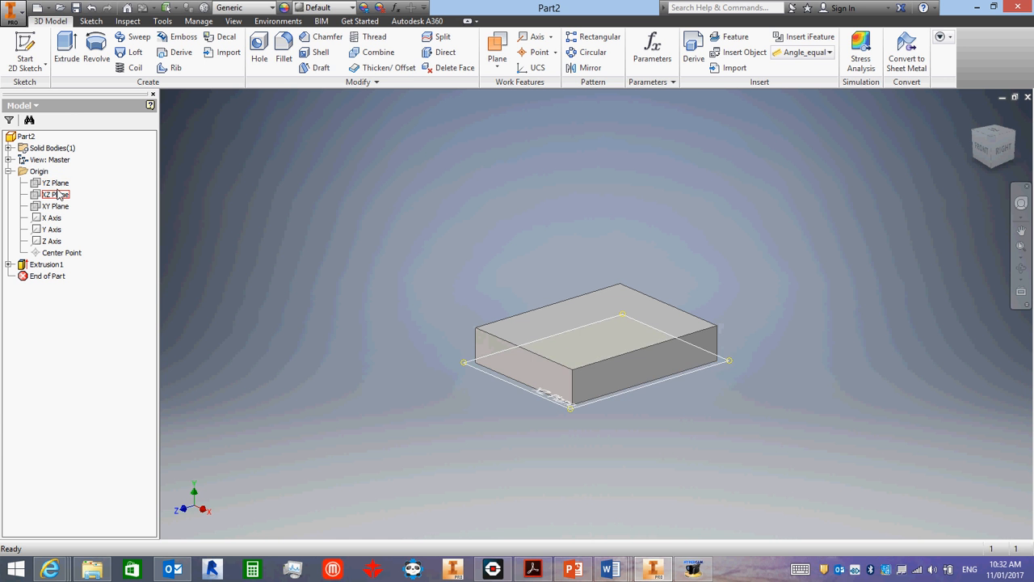
left_click(57, 196)
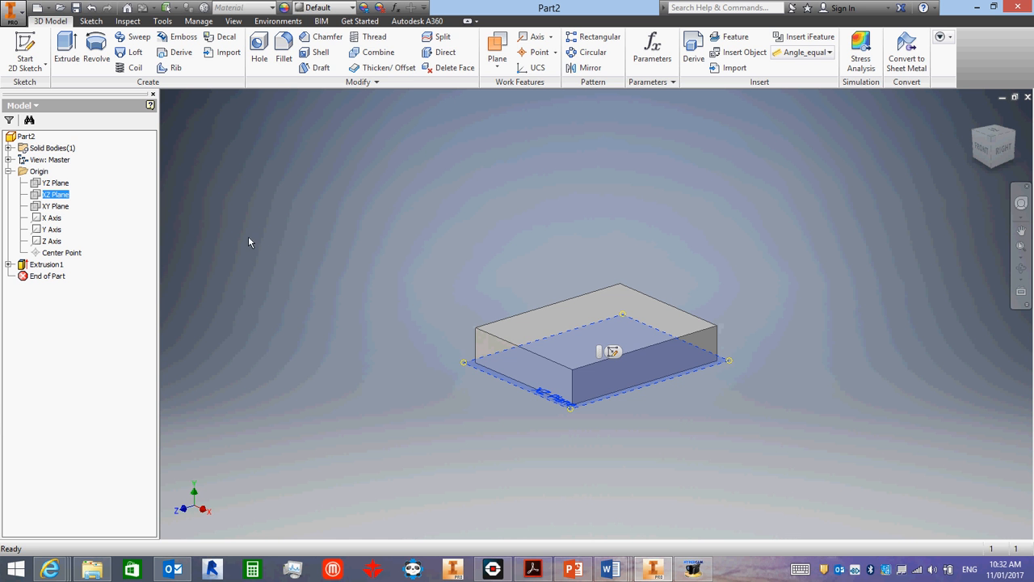
left_click(280, 250)
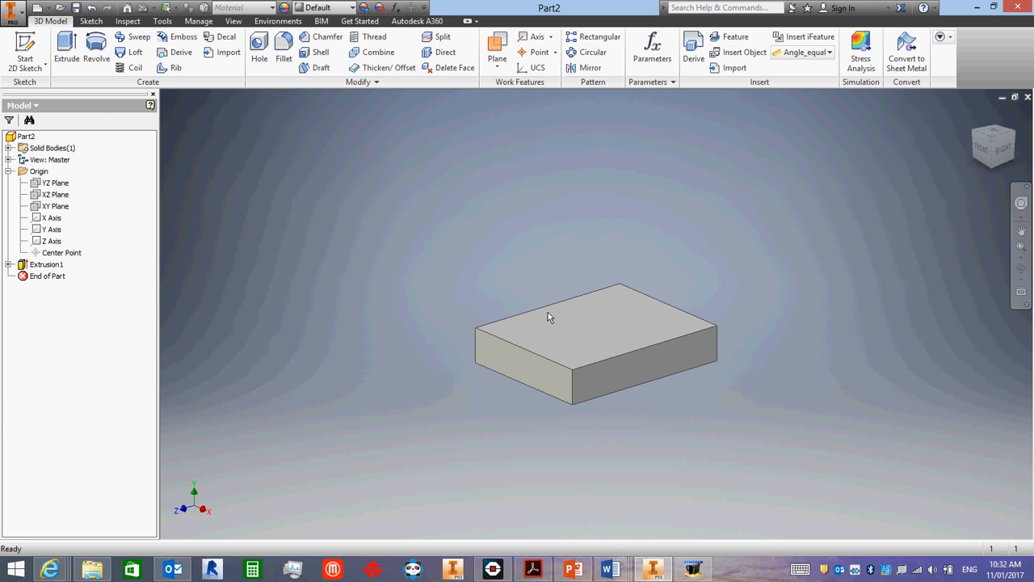
Step: Create a new 2D sketch on the top face of the rectangular block
left_click(613, 329)
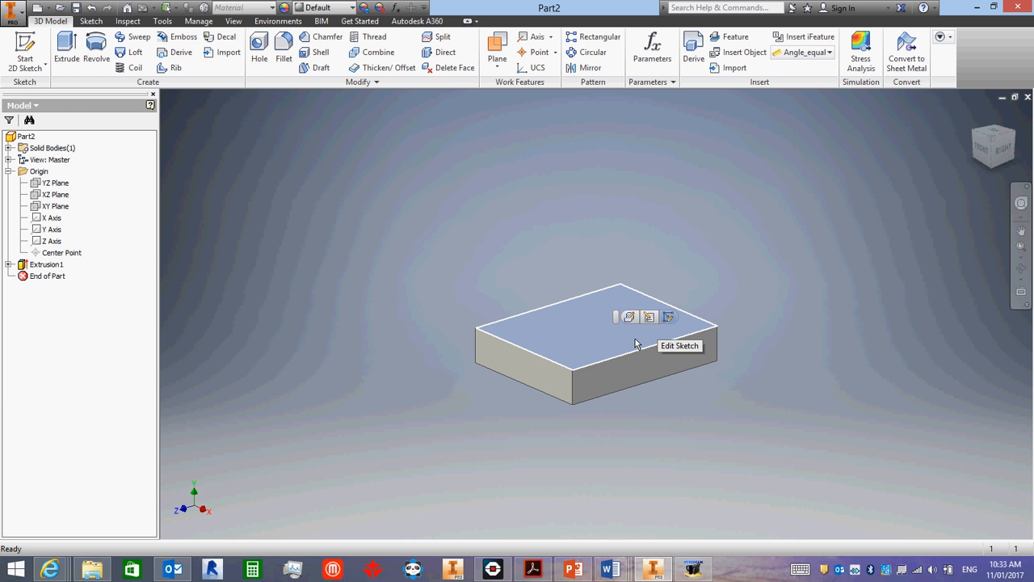
right_click(586, 324)
right_click(586, 324)
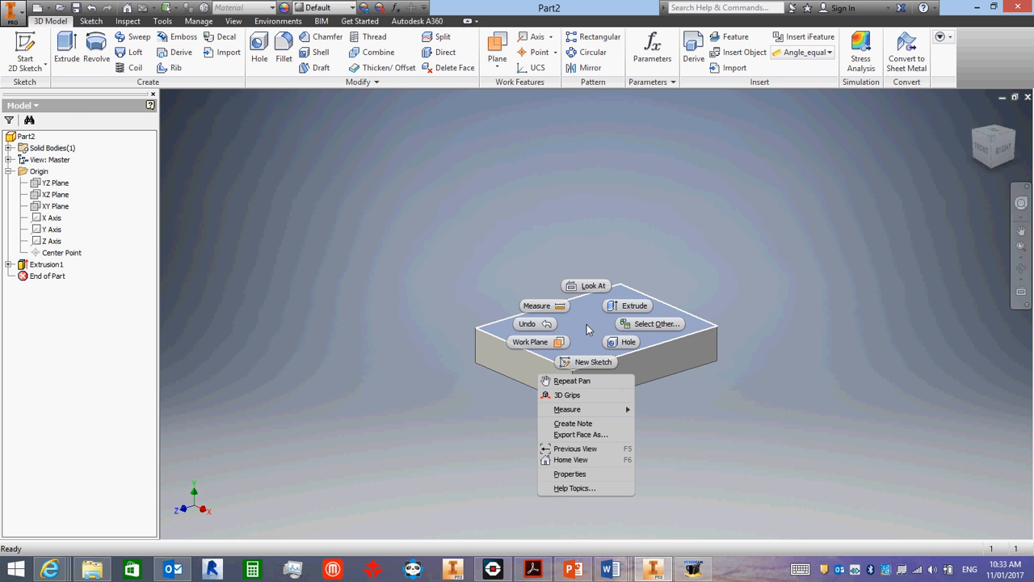
left_click(585, 365)
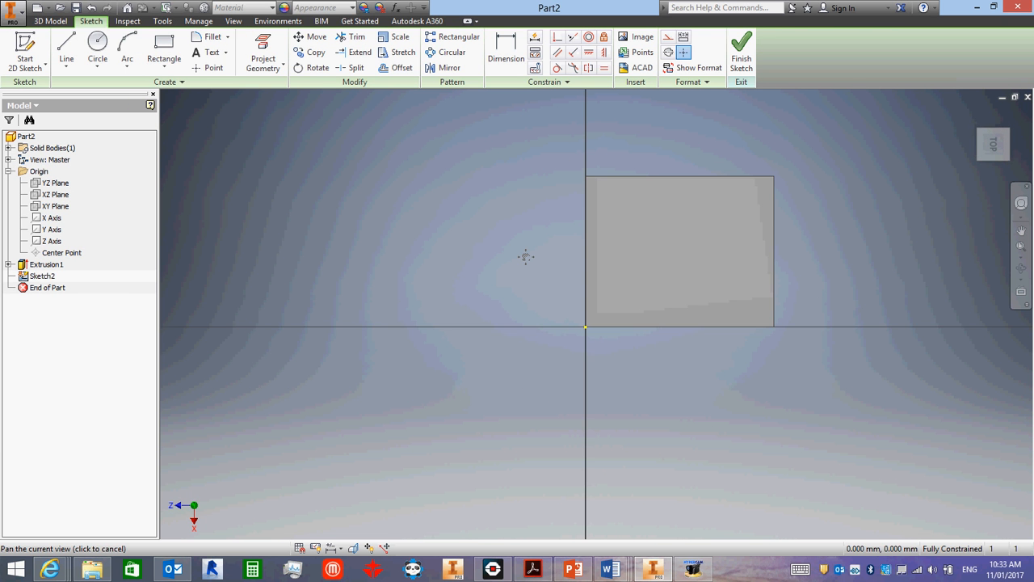
Step: Sketch a centre-point circle about 14 mm in diameter near the middle of the block's top face
middle_click_drag(526, 257, 430, 326)
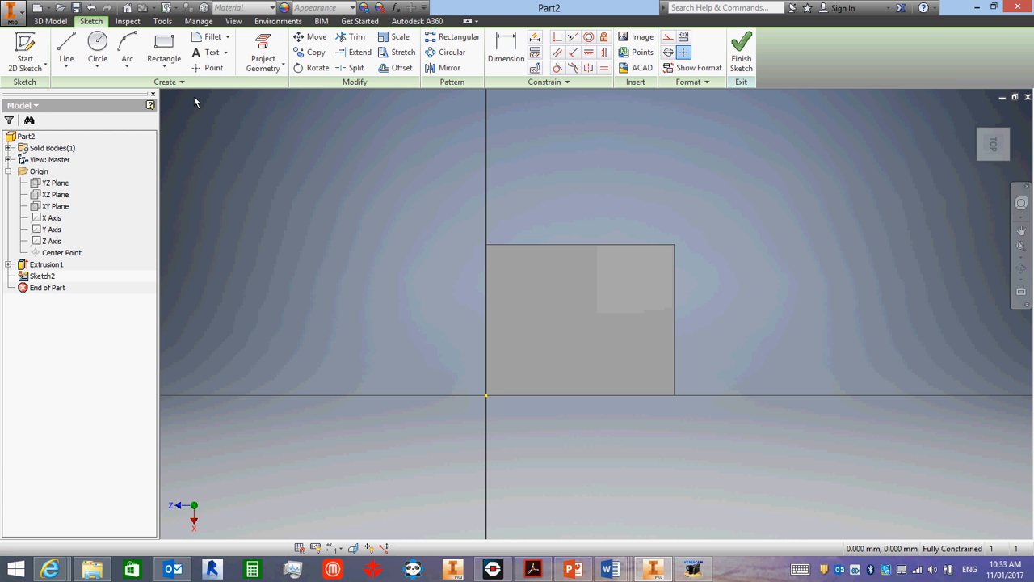
left_click(97, 45)
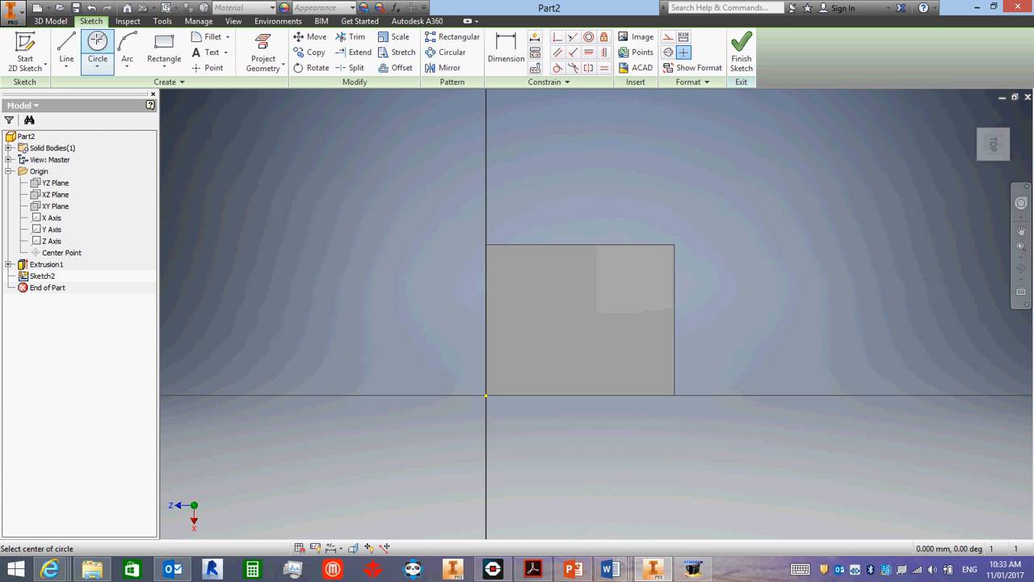
left_click(582, 318)
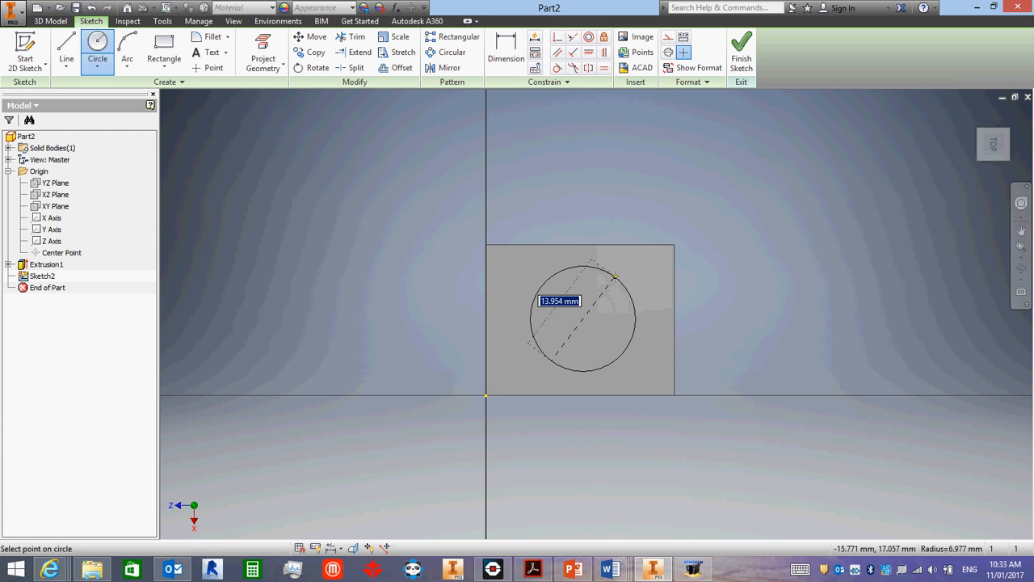
left_click(615, 277)
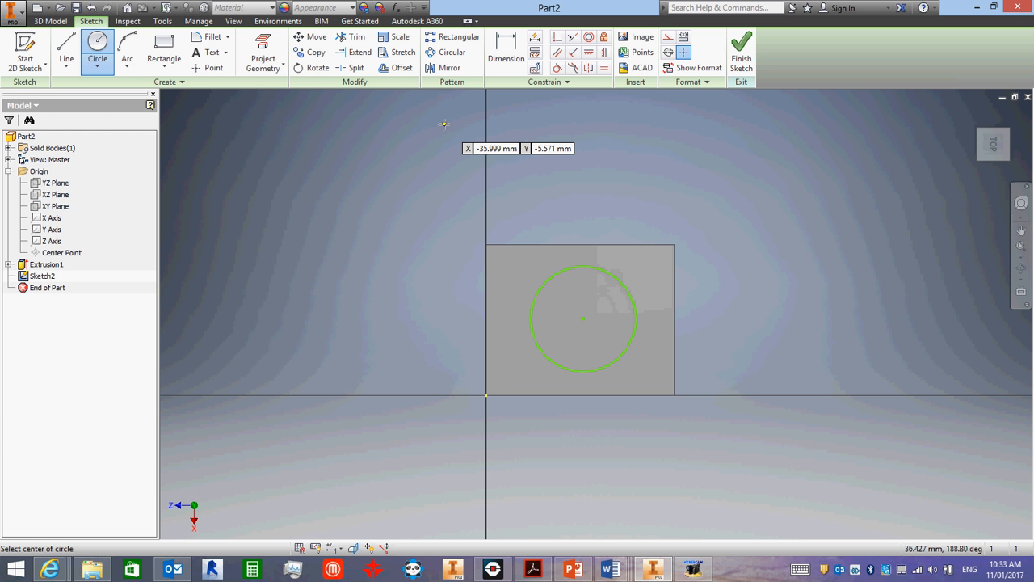
Step: Dimension the vertical distance from the sketch origin to the circle's centre as 10 mm
left_click(506, 52)
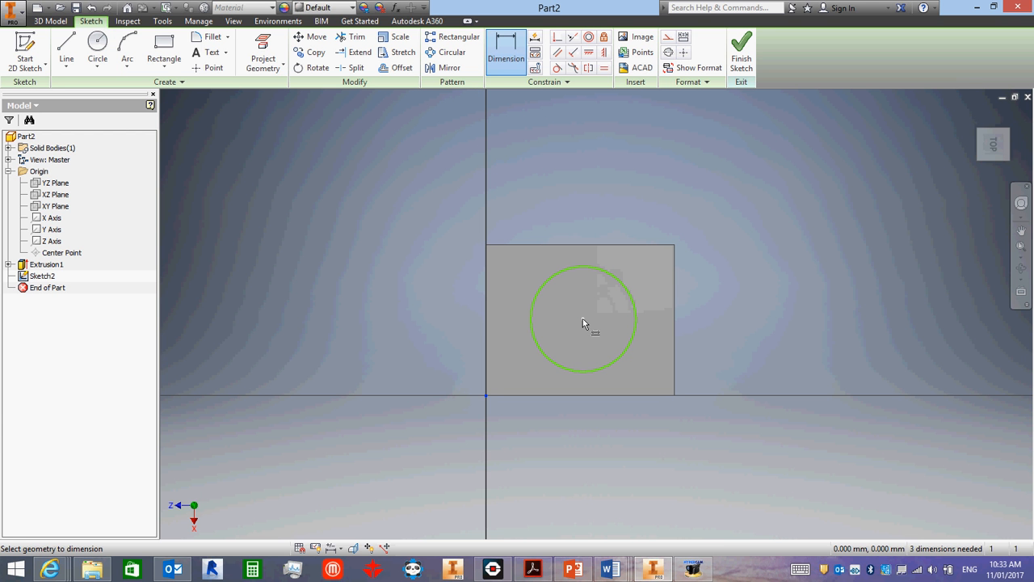
left_click(448, 337)
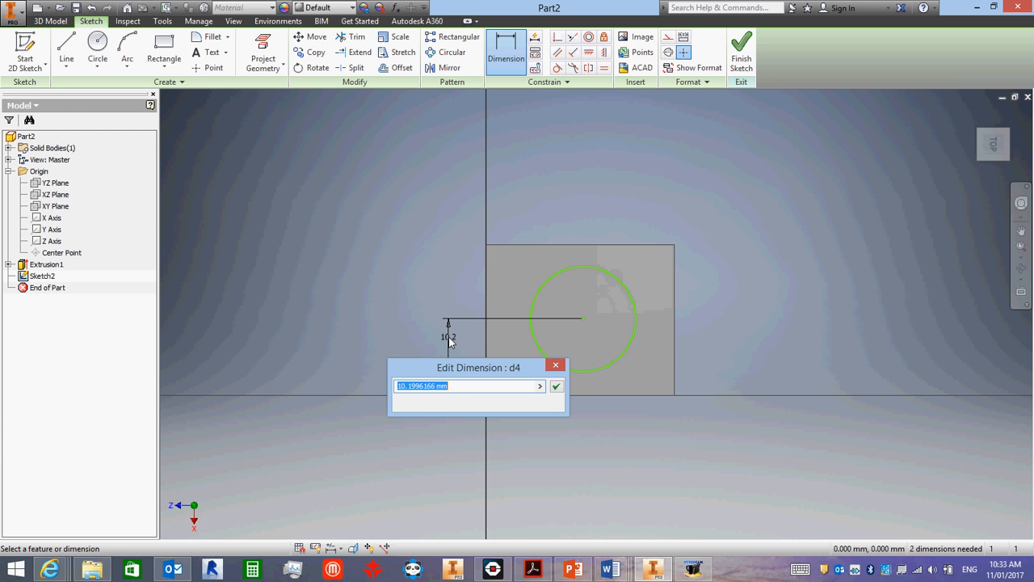
type("10")
key("Return")
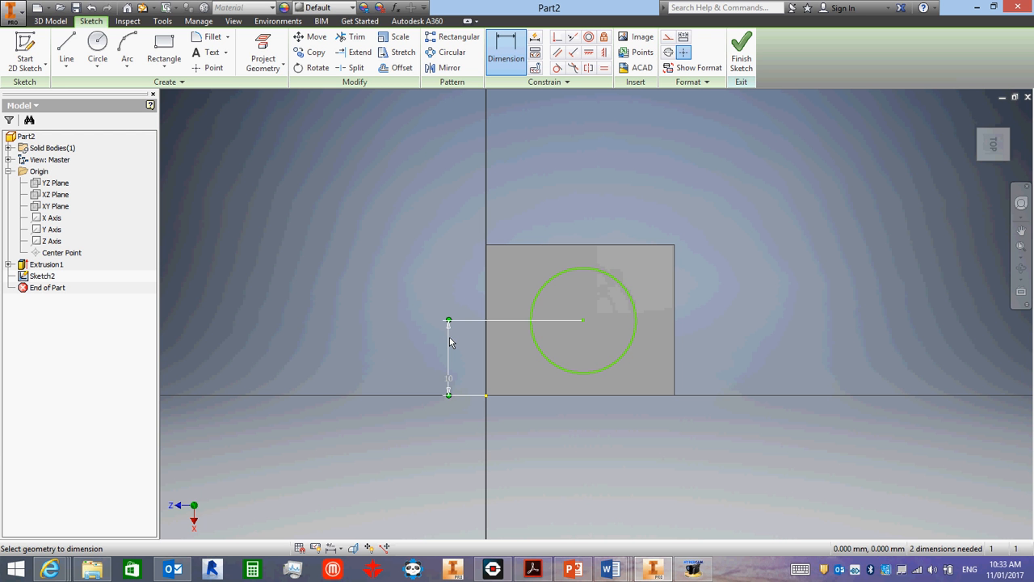
Step: Dimension the horizontal distance from the sketch origin to the circle's centre as 10 mm
left_click(584, 320)
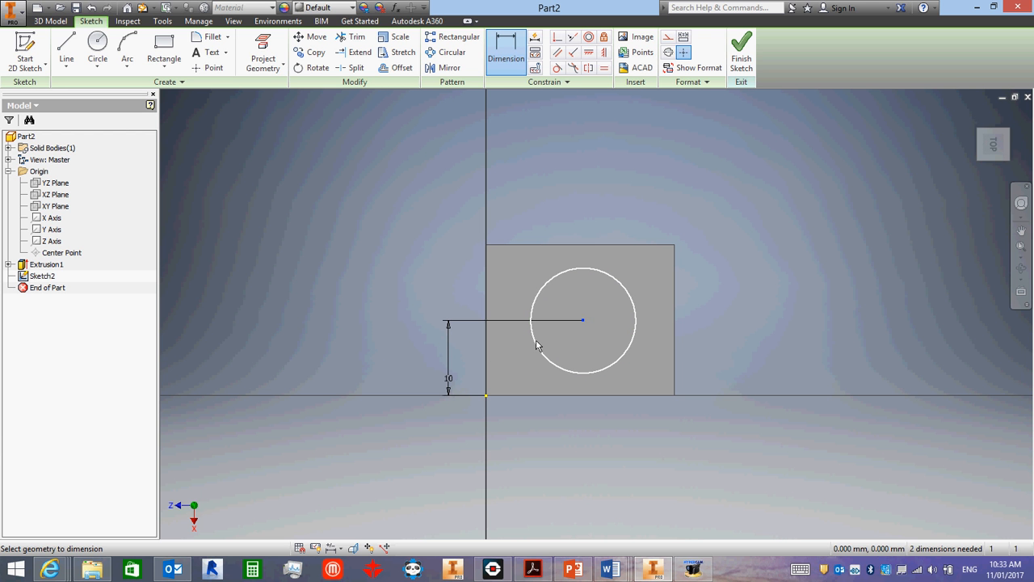
left_click(487, 363)
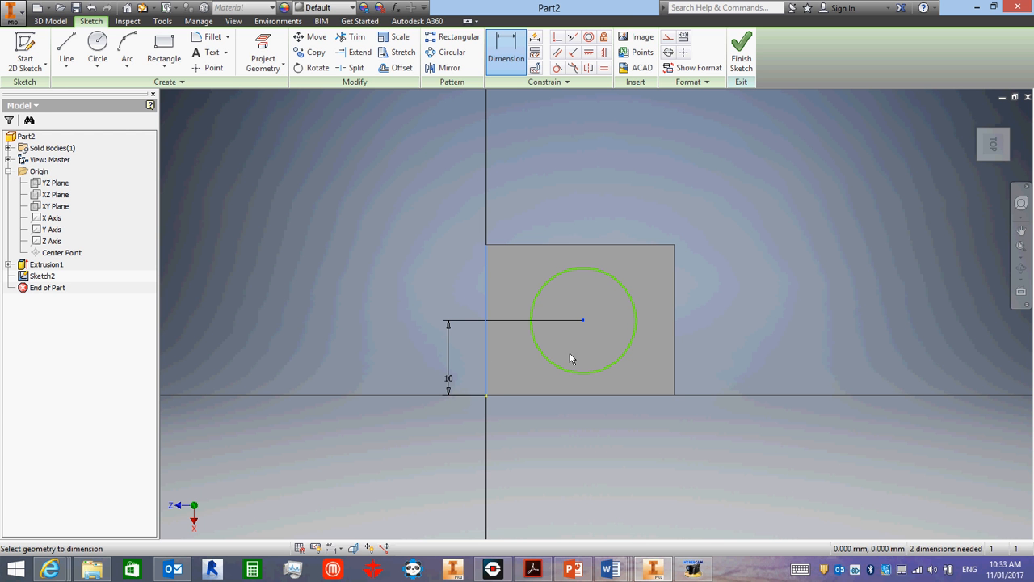
left_click(487, 396)
left_click(526, 437)
type("10")
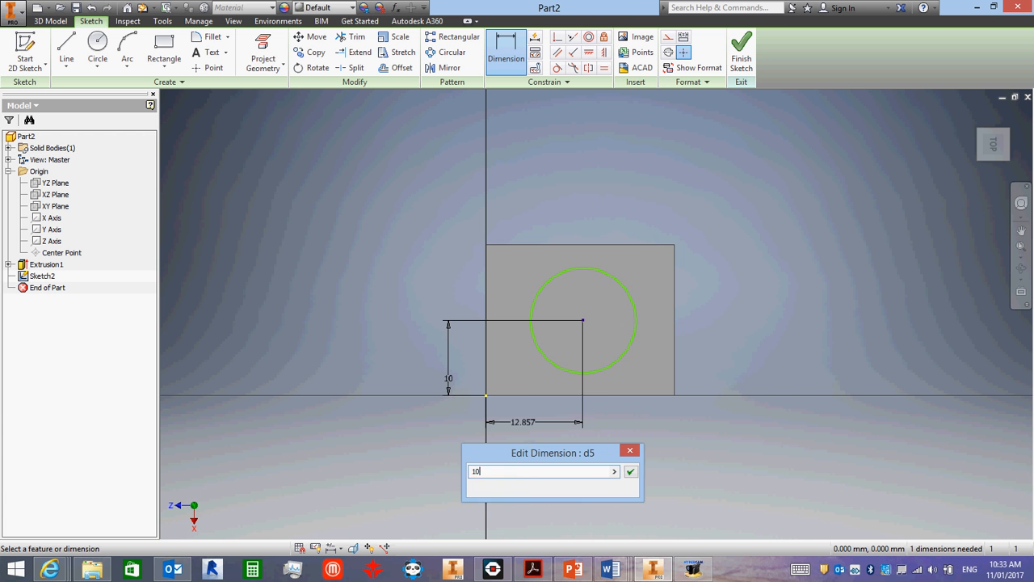
key("Return")
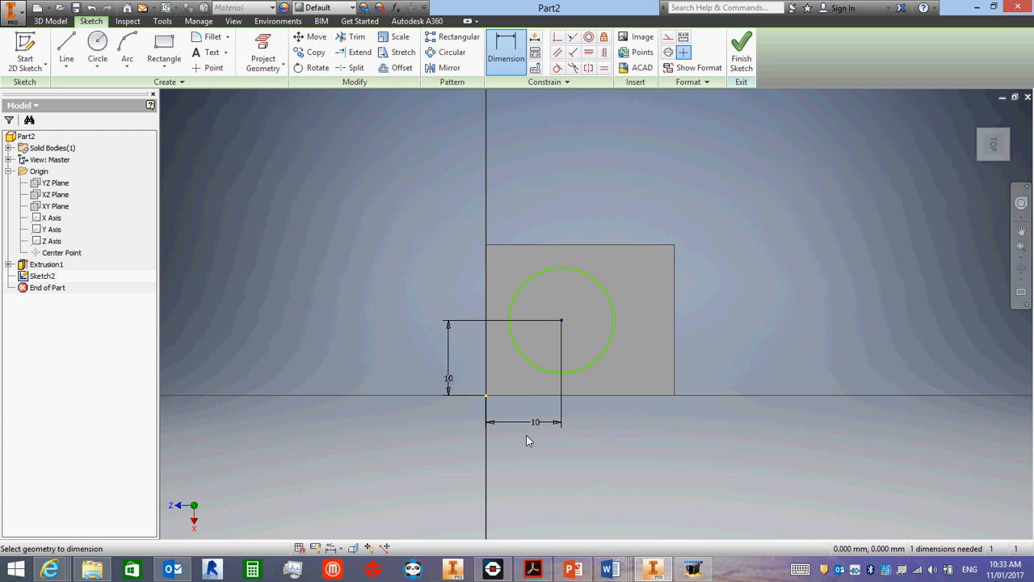
Step: Dimension the circle's diameter as 10 mm and finish the sketch
left_click(572, 272)
left_click(566, 282)
type("10")
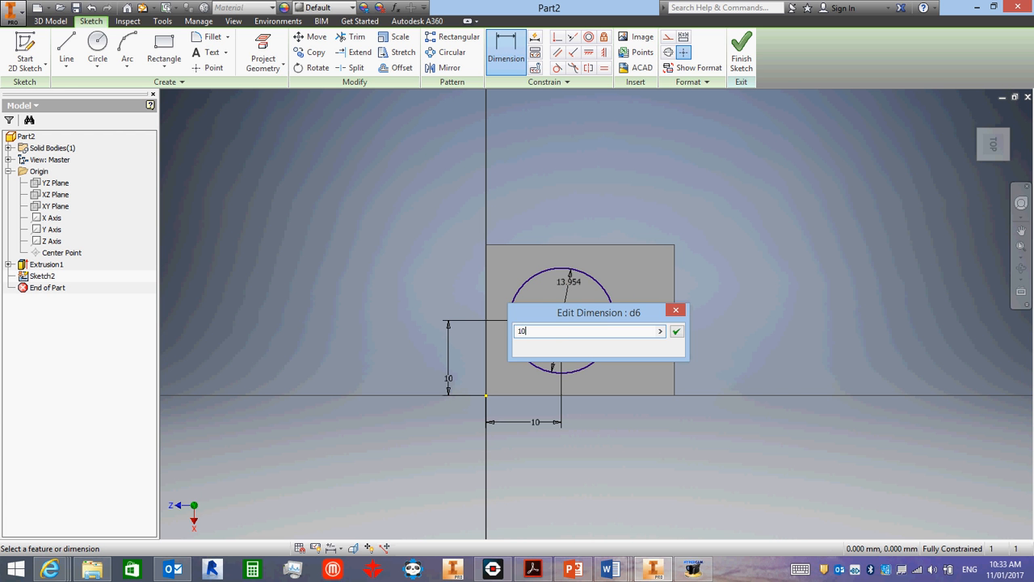
key("Return")
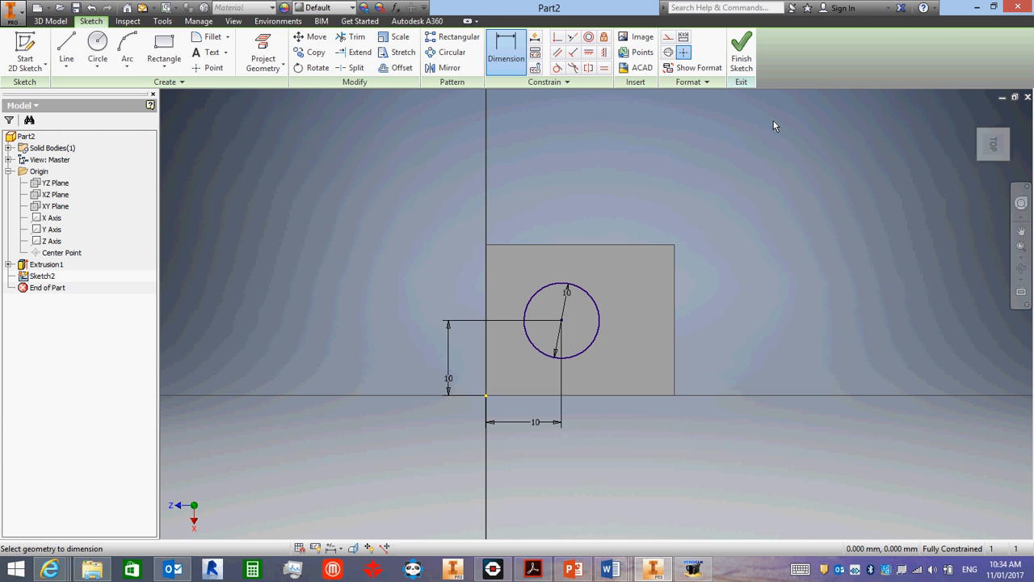
left_click(741, 54)
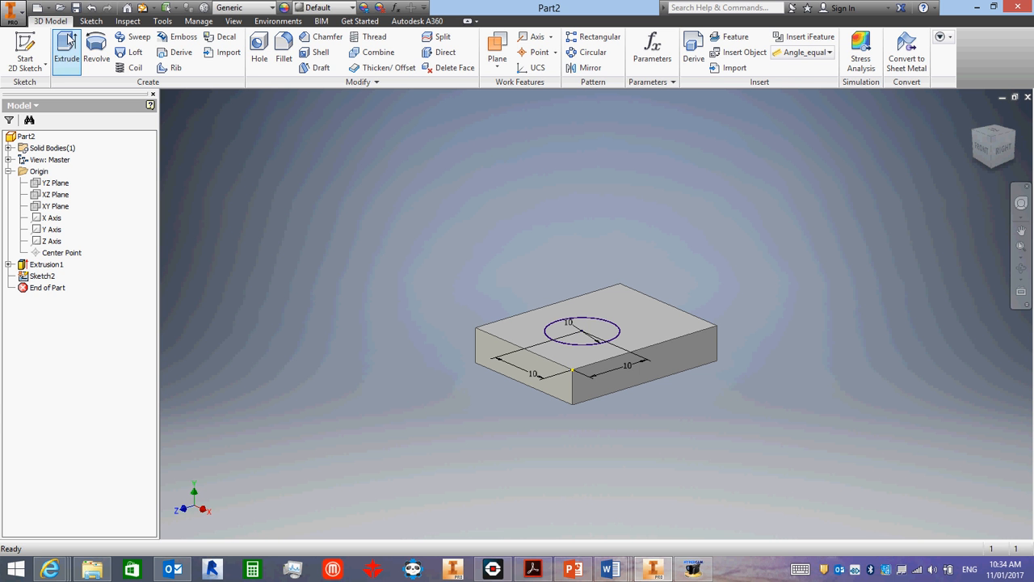
Step: Extrude the circle as a cut 5 mm down through the block to make a round hole
left_click(68, 45)
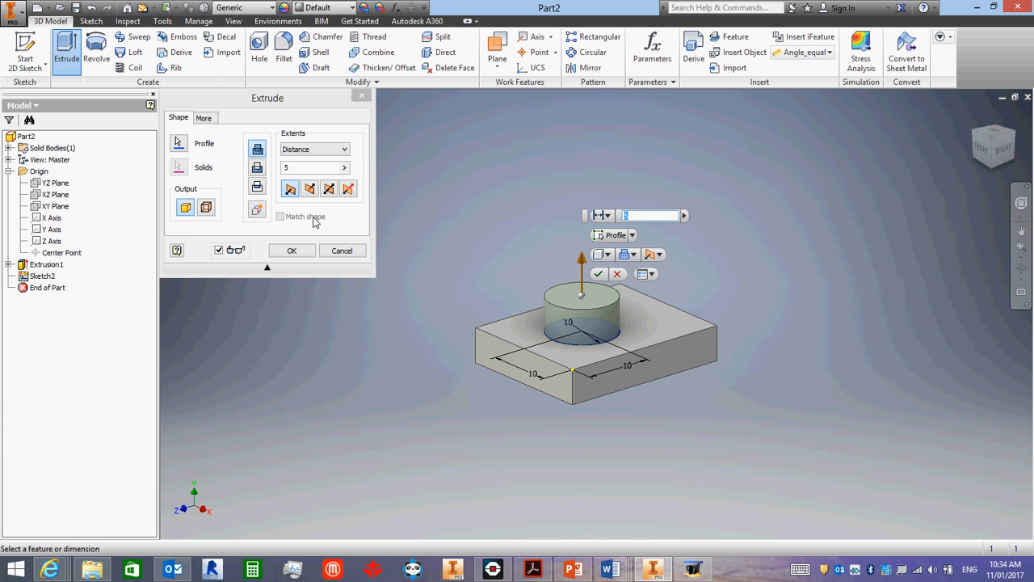
left_click(257, 168)
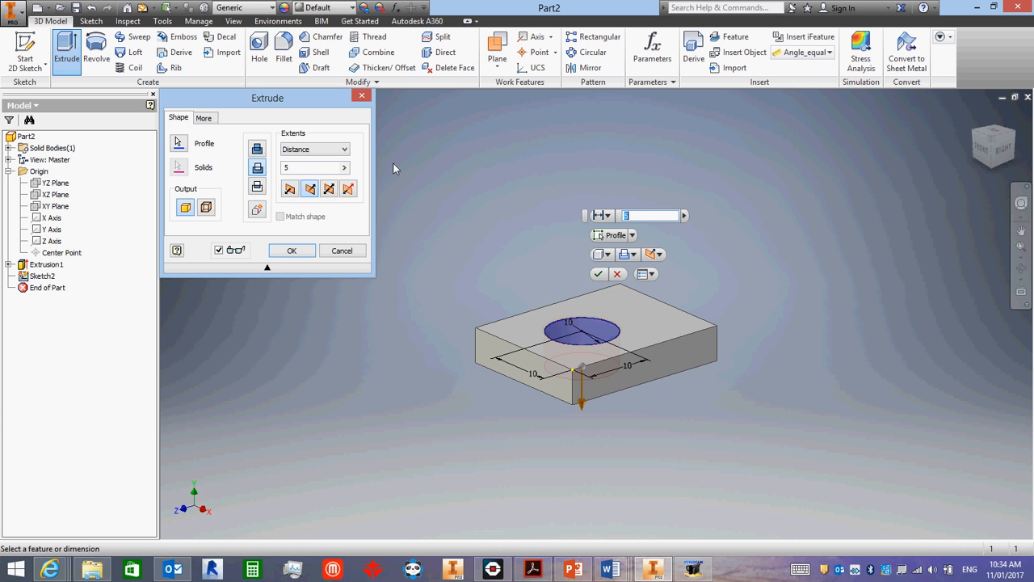
left_click(1021, 268)
left_click_drag(697, 302, 694, 387)
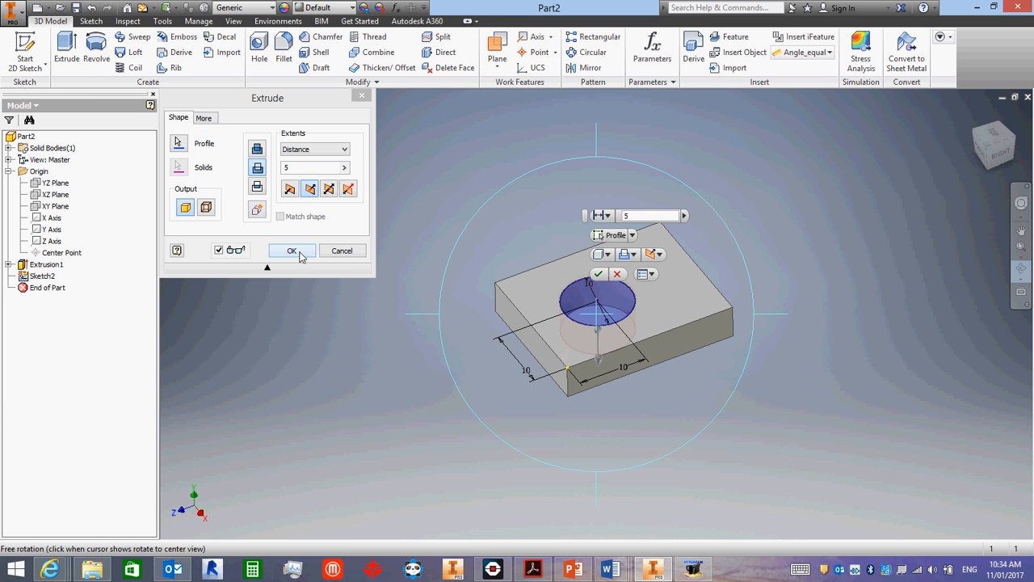
left_click(299, 252)
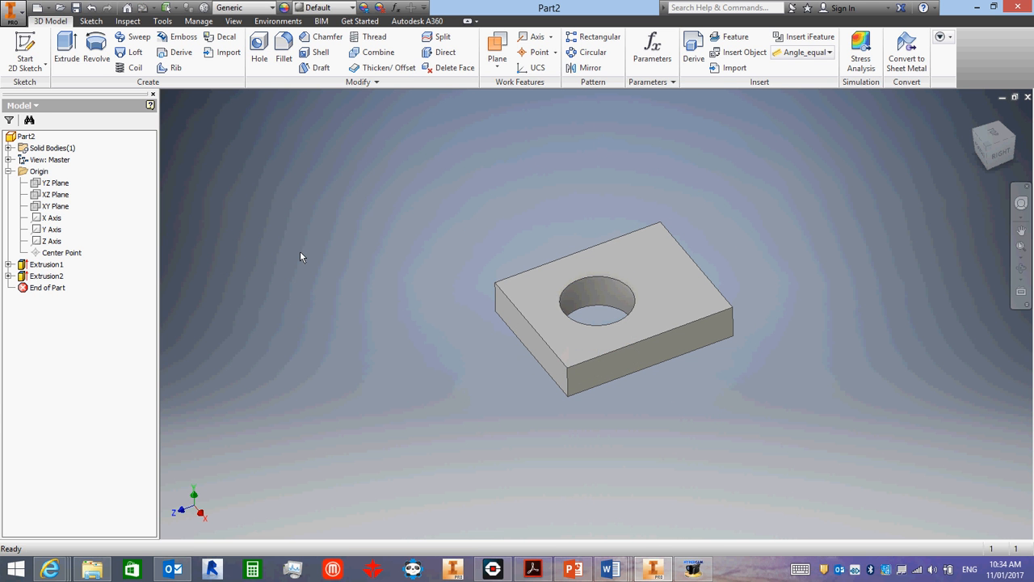